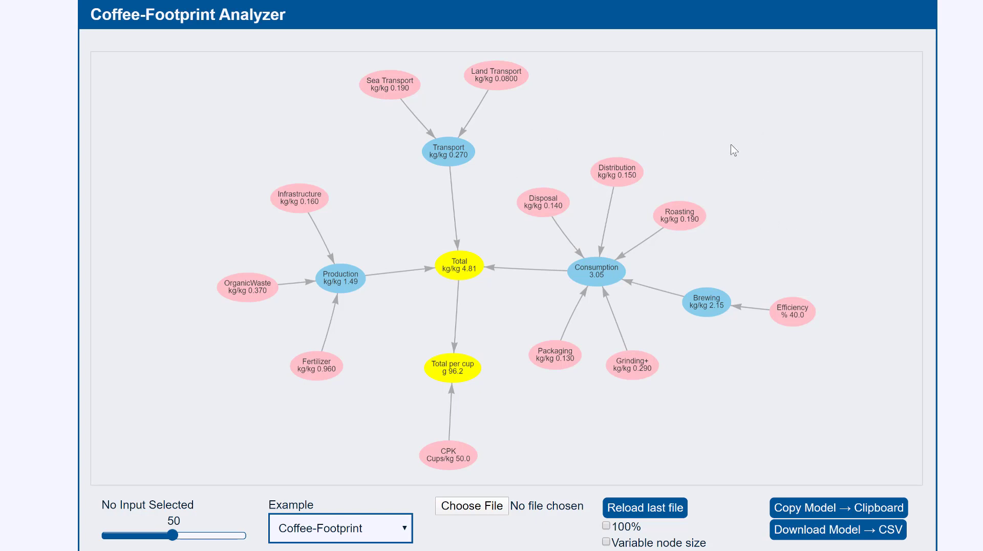
- Zoom and pan the graph to enlarge the Total node with its Production and Consumption branches
scroll(717, 145, "up", 3)
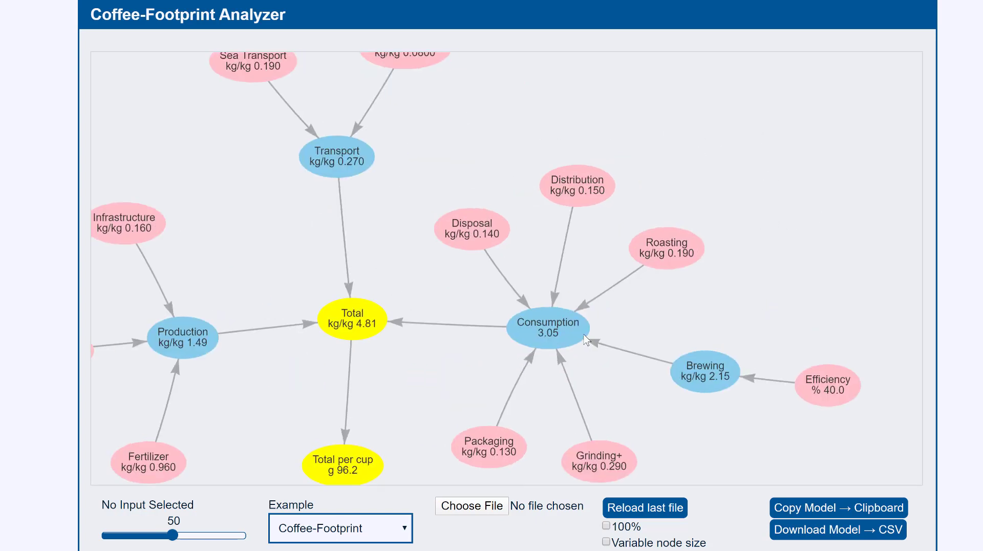
left_click_drag(482, 377, 615, 328)
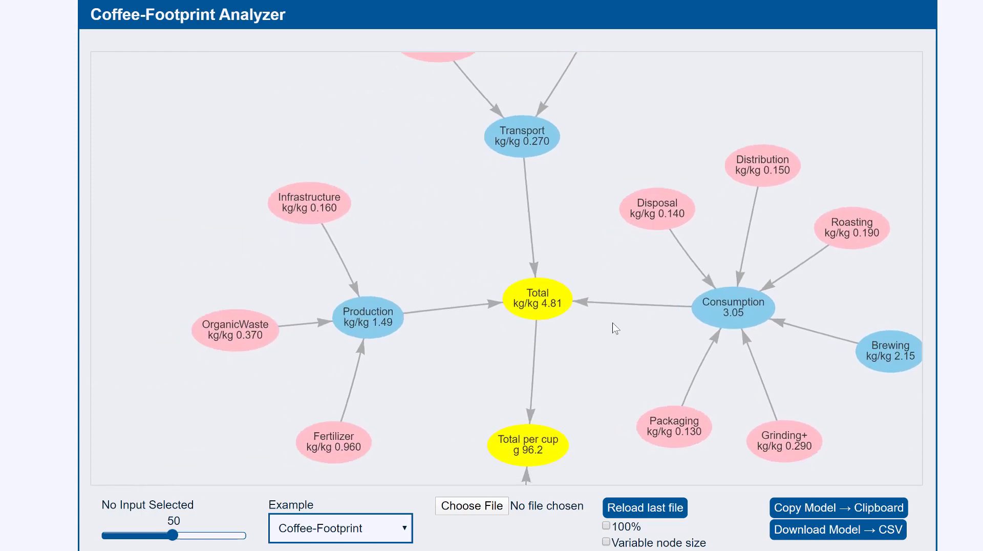
scroll(615, 328, "down", 3)
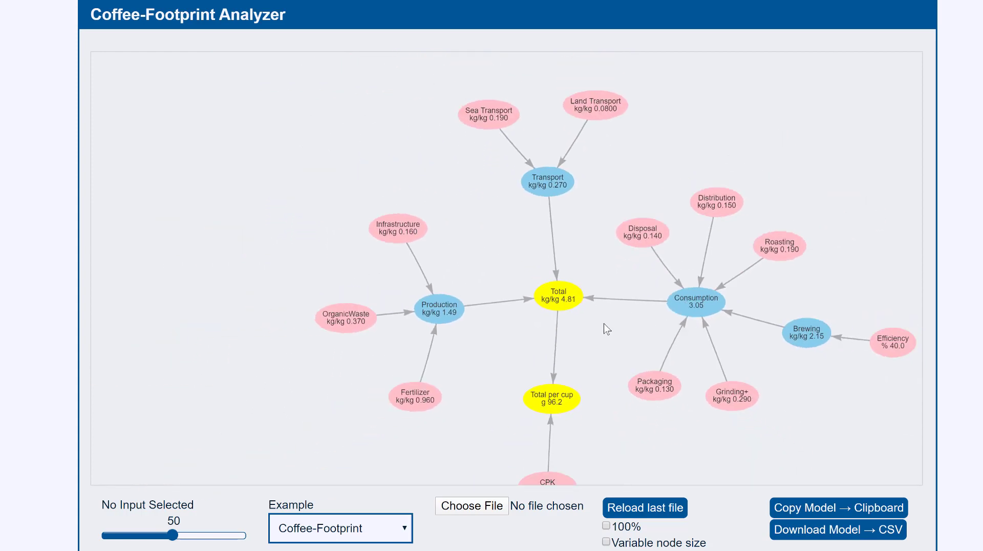
left_click_drag(604, 333, 502, 295)
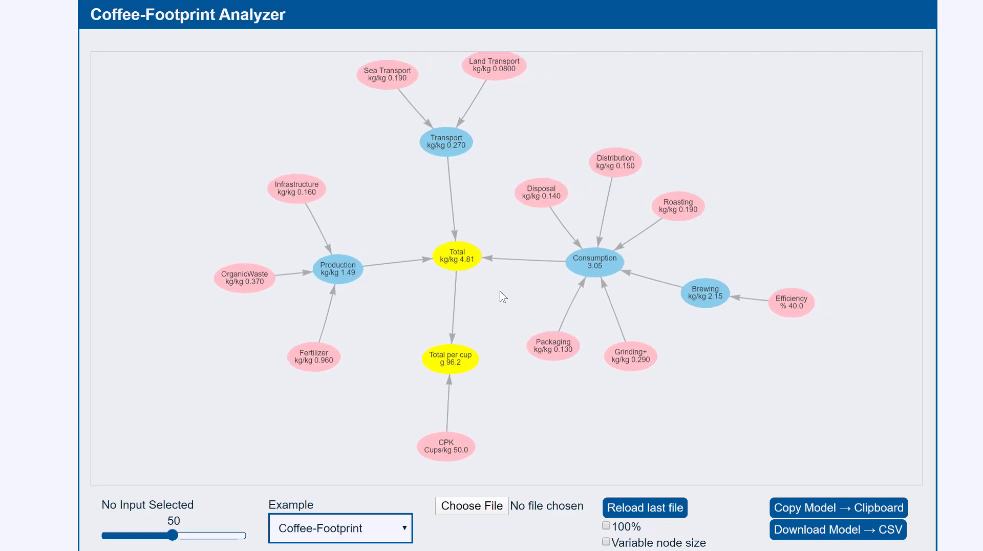
scroll(503, 296, "up", 3)
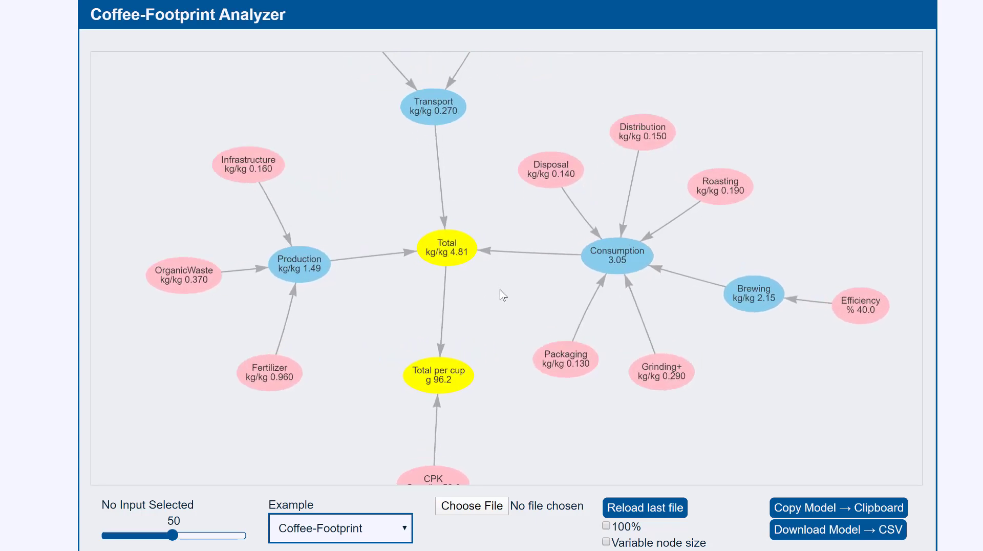
scroll(503, 295, "up", 2)
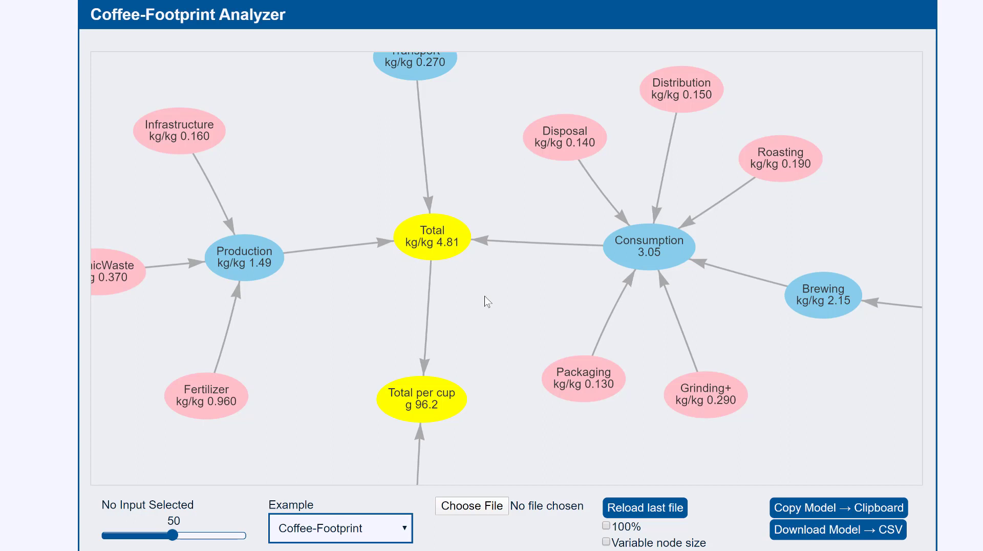
mouse_move(417, 252)
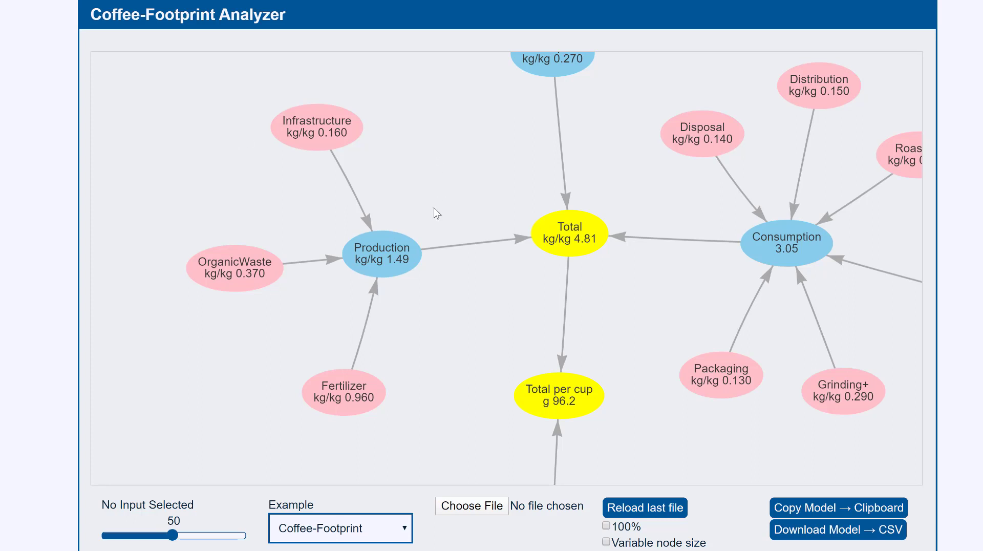
left_click_drag(435, 213, 403, 317)
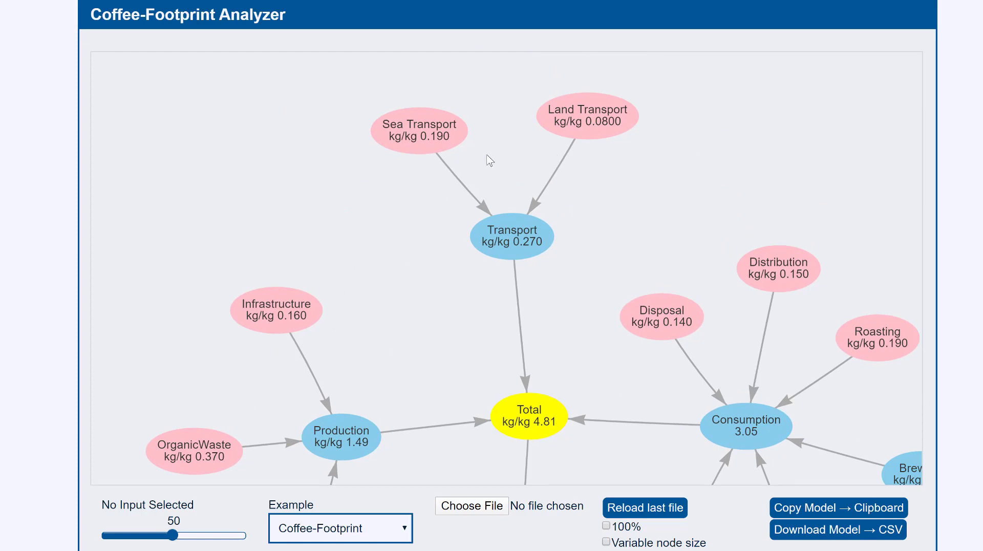
left_click_drag(448, 325, 330, 142)
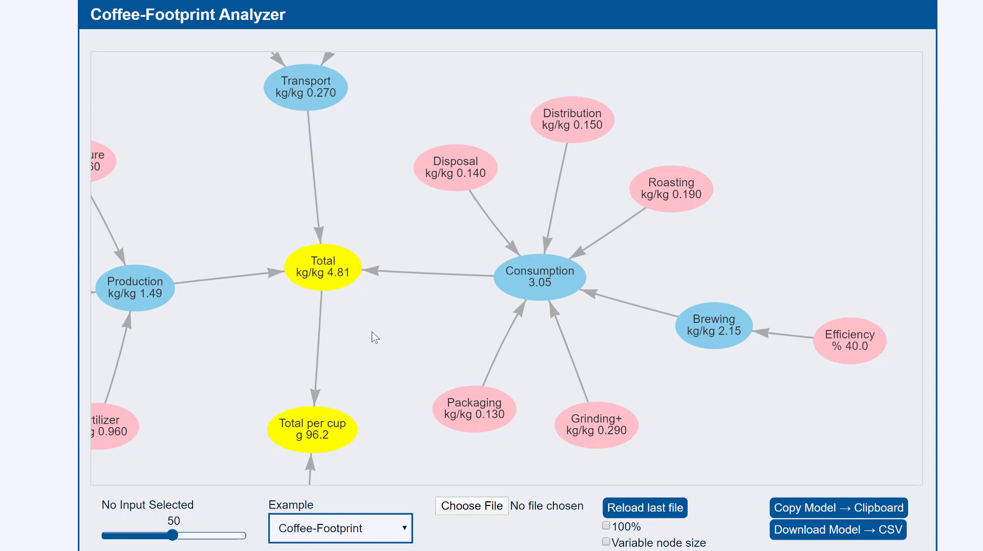
left_click_drag(370, 338, 496, 344)
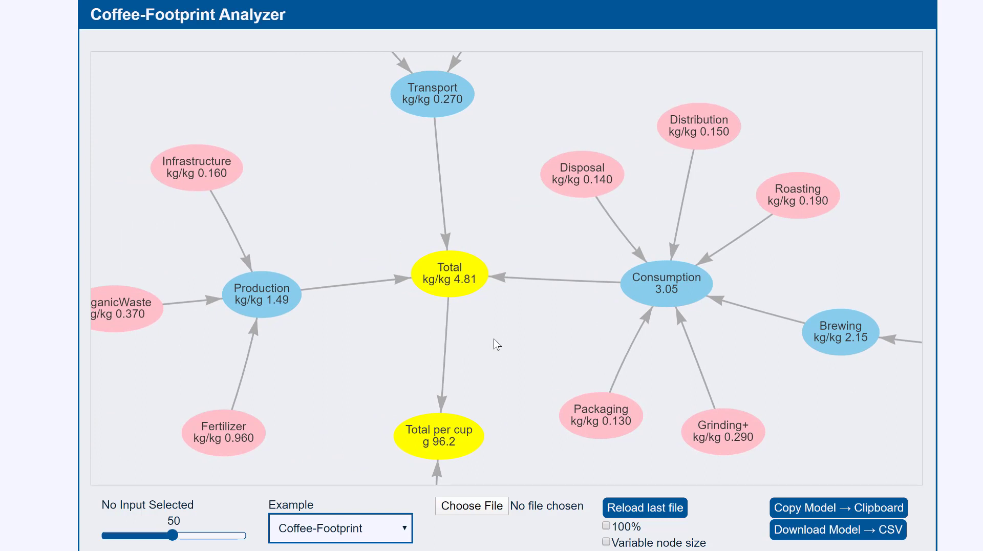
mouse_move(475, 296)
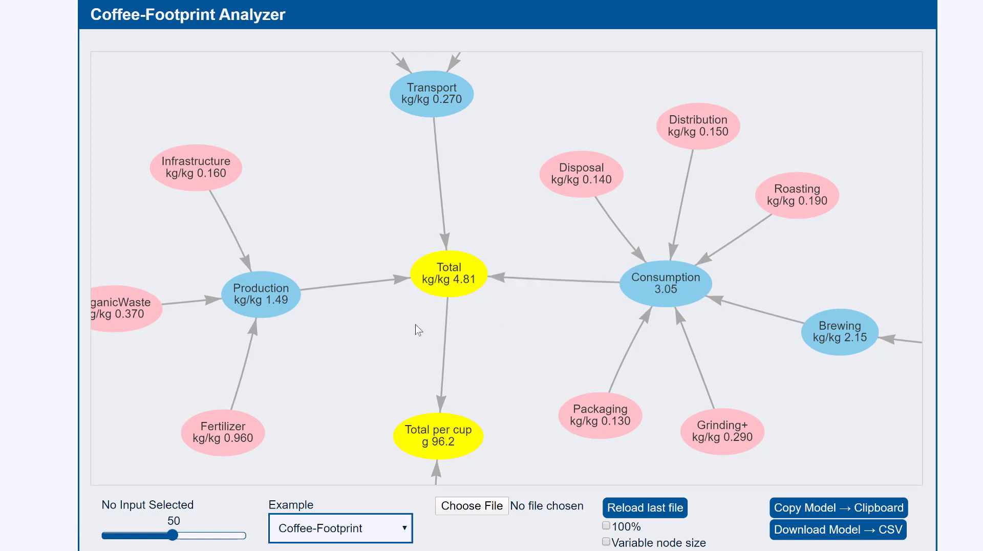
mouse_move(456, 122)
mouse_move(303, 318)
left_click_drag(782, 367, 707, 348)
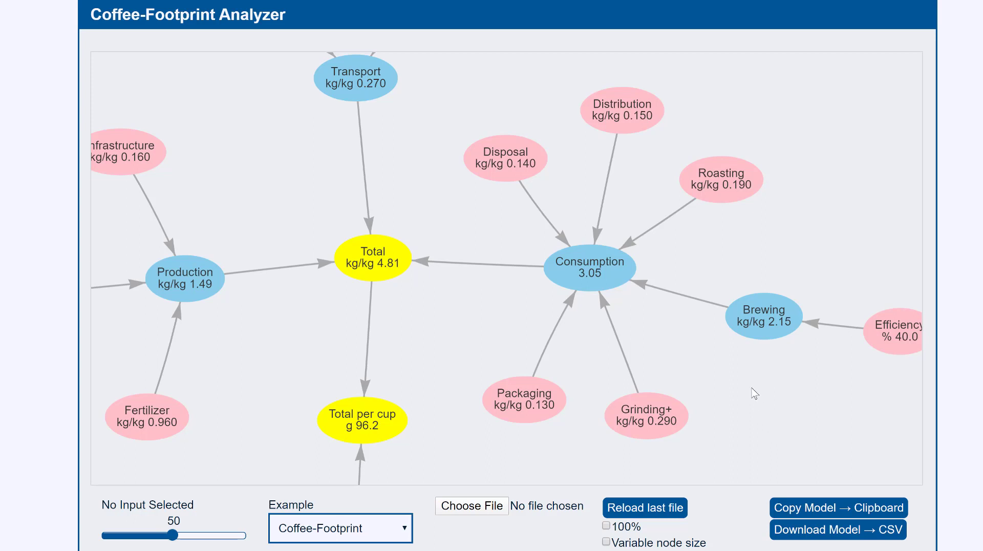
left_click_drag(760, 410, 709, 379)
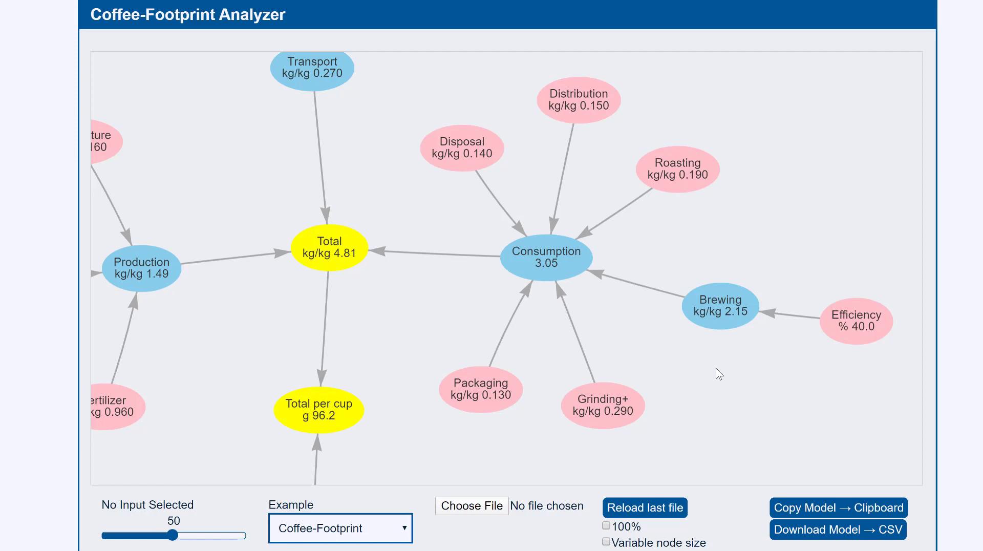
- Raise Fertilizer from 0.96 to 1.17 kg/kg, lifting Total to 5.02 kg/kg
scroll(445, 343, "down", 5)
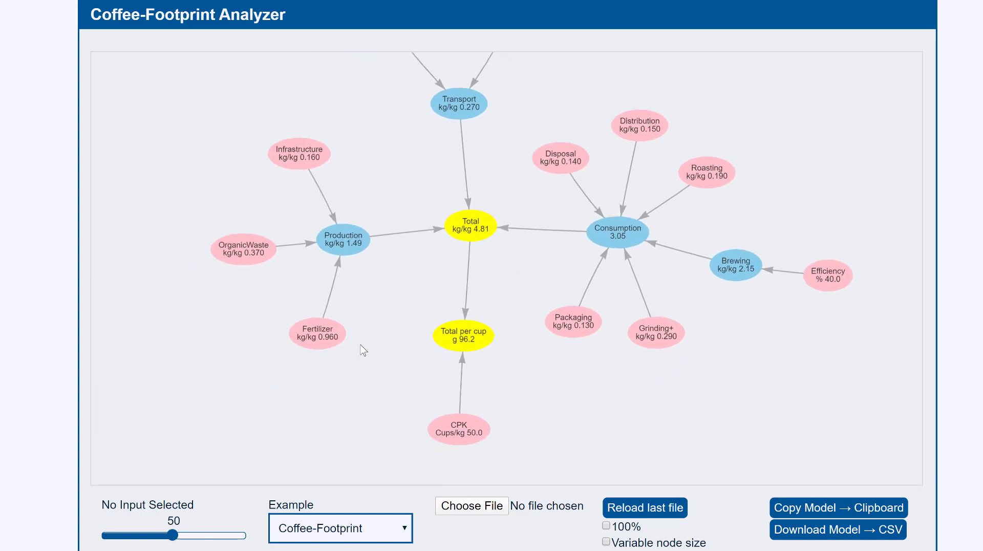
scroll(360, 347, "up", 5)
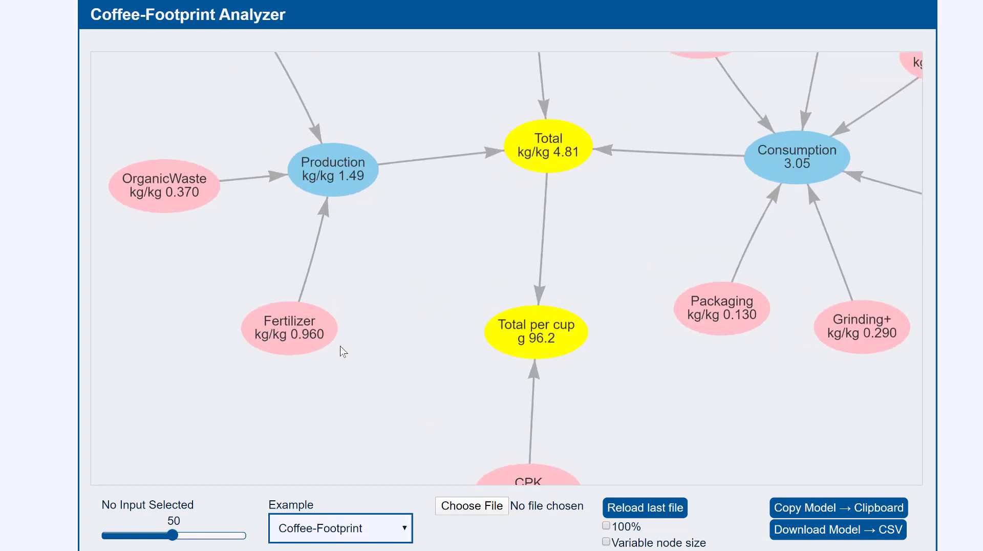
left_click(291, 347)
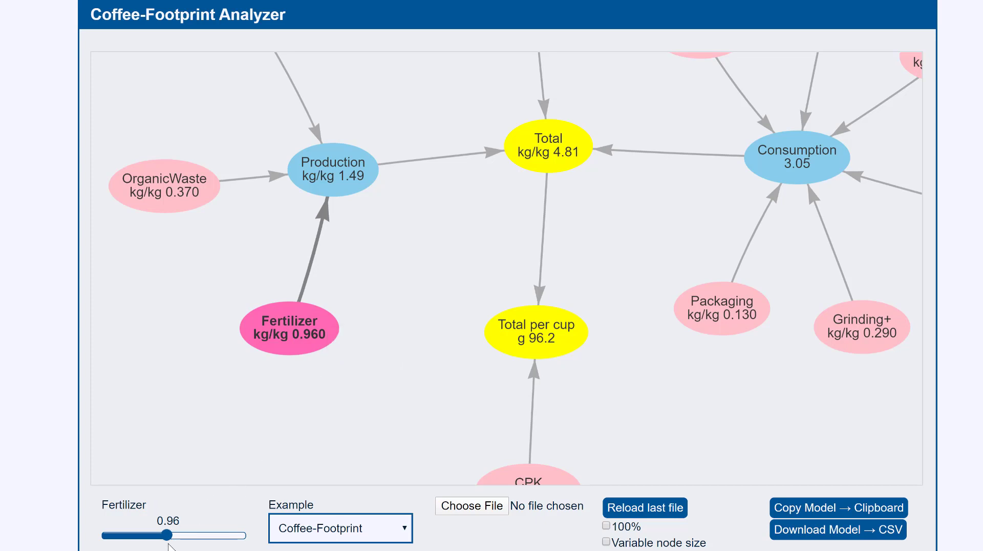
left_click_drag(168, 537, 200, 539)
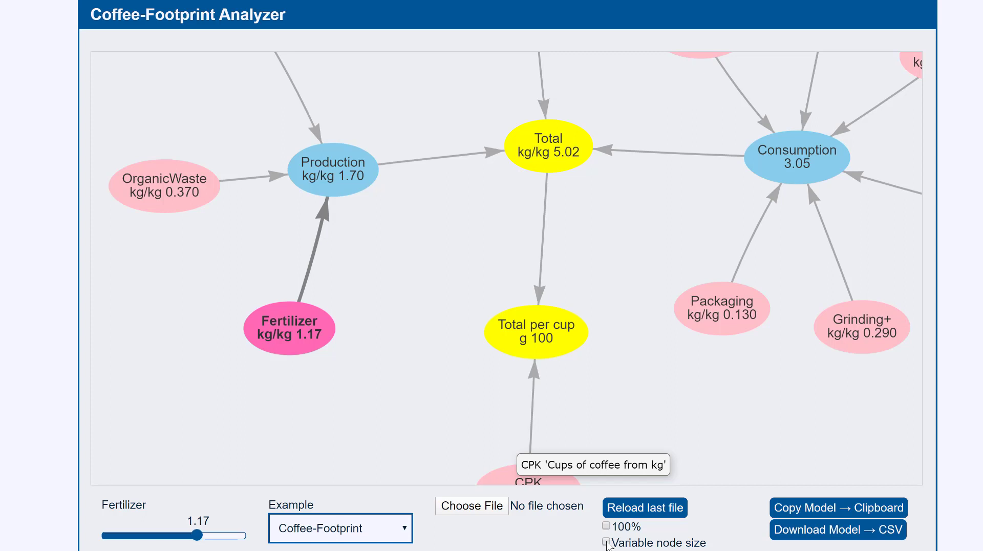
- Turn on value-scaled node sizes, set Fertilizer to 1.23 and lower OrganicWaste to 0.26 kg/kg
left_click(606, 541)
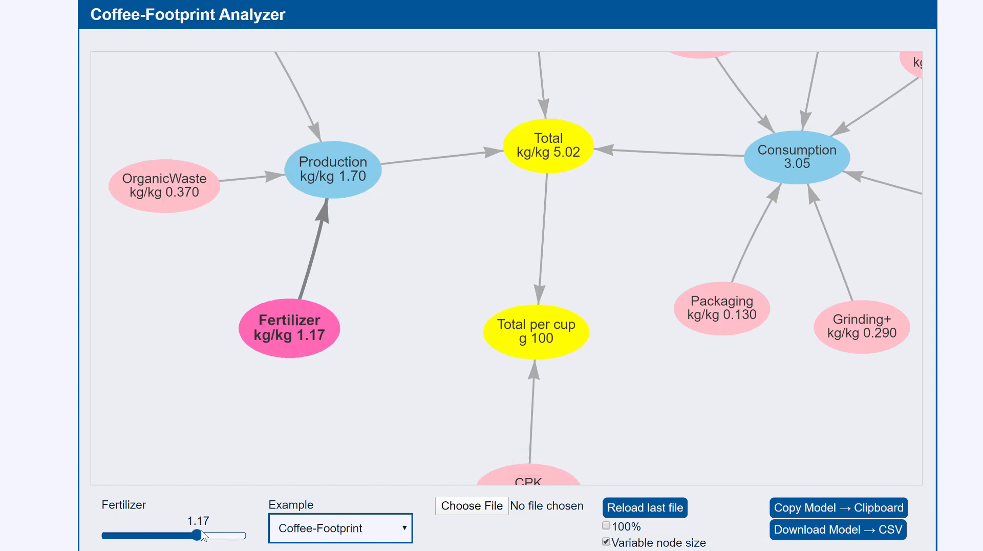
mouse_move(197, 535)
left_mouse_down()
mouse_move(101, 535)
mouse_move(206, 536)
left_mouse_up()
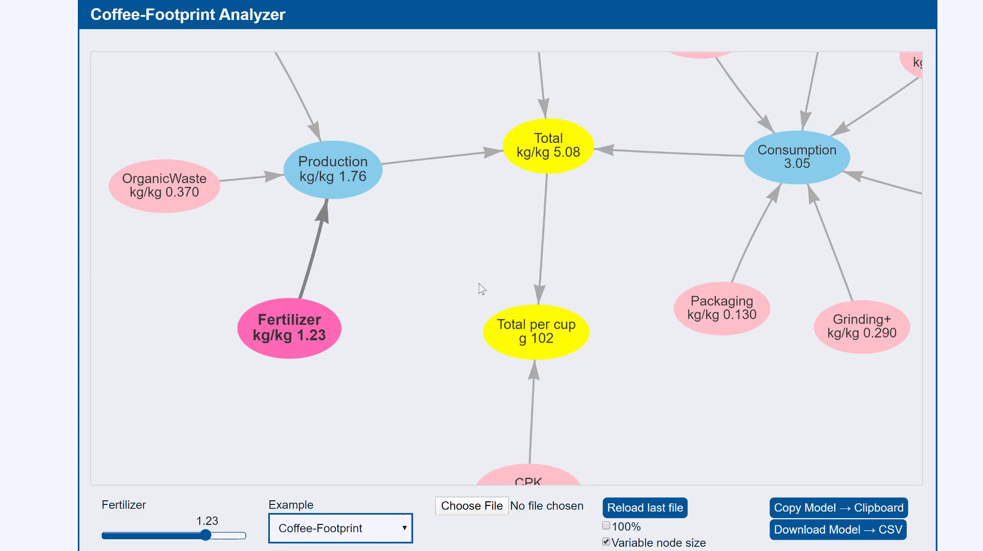
left_click_drag(487, 224, 469, 329)
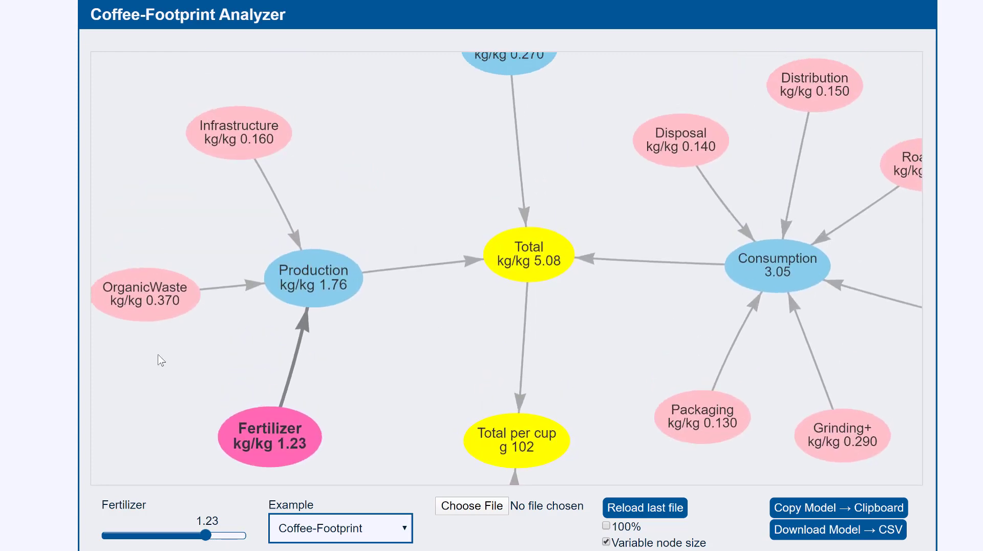
left_click(159, 298)
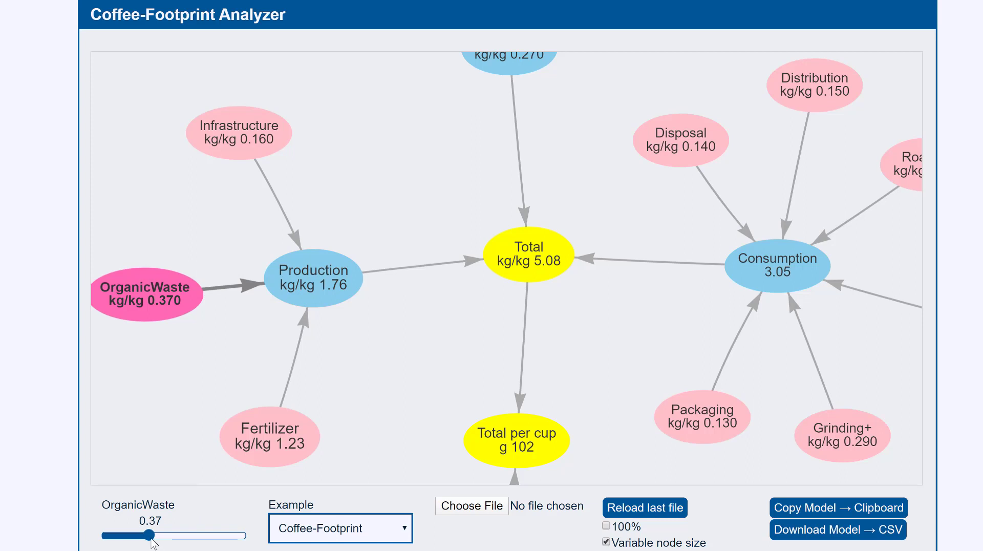
left_click_drag(153, 537, 134, 538)
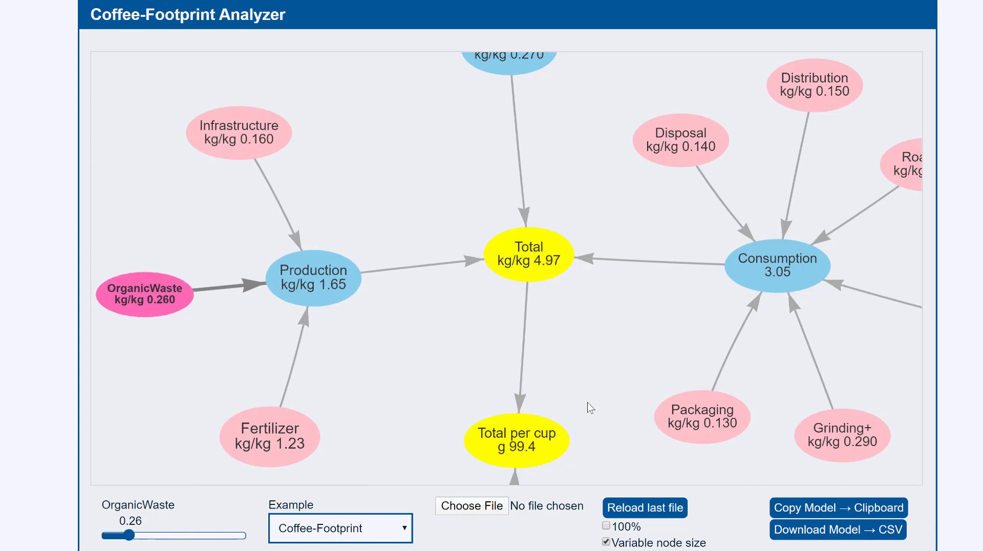
left_click_drag(624, 408, 302, 377)
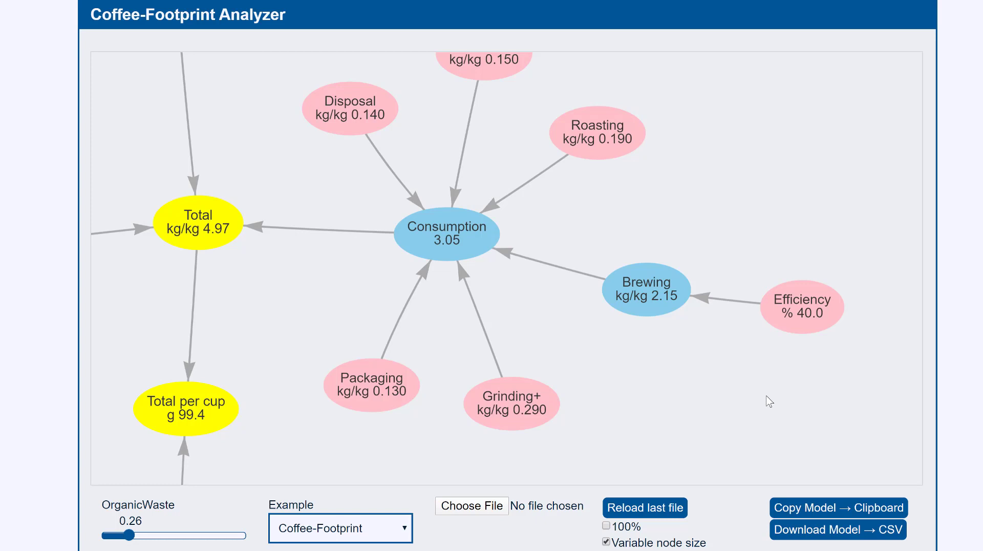
- Raise brewing Efficiency to 78%, cutting Total to 3.92 kg/kg
left_click(812, 320)
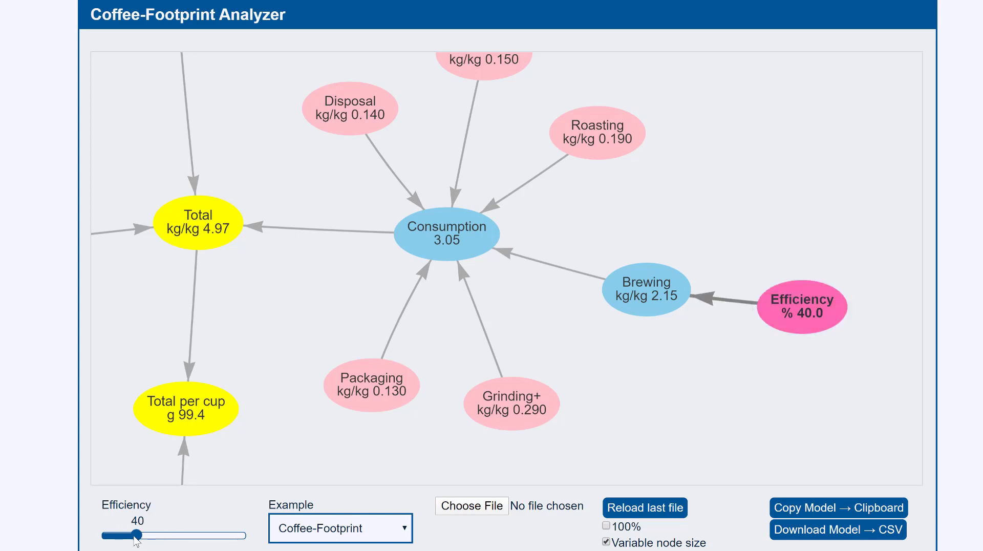
left_click_drag(135, 537, 208, 544)
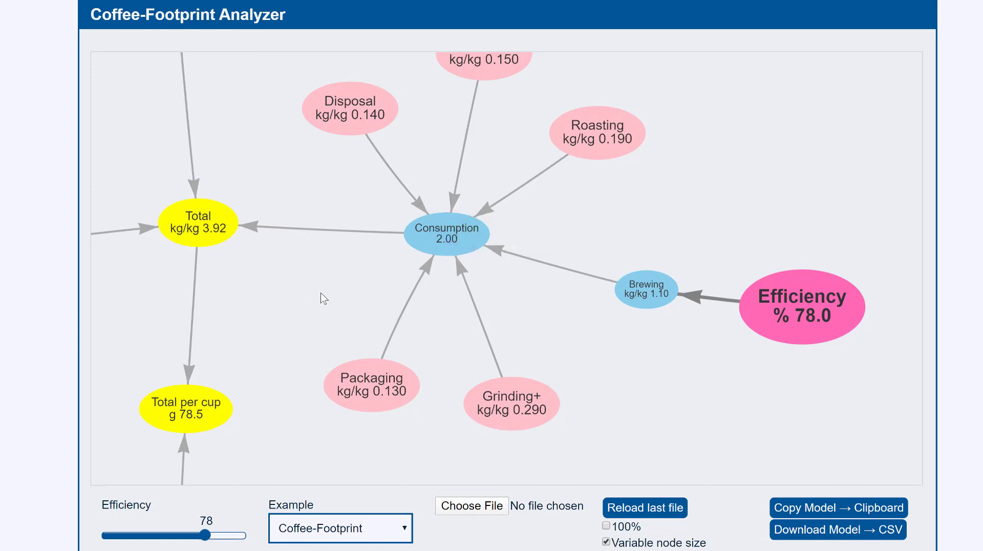
left_click_drag(321, 298, 492, 308)
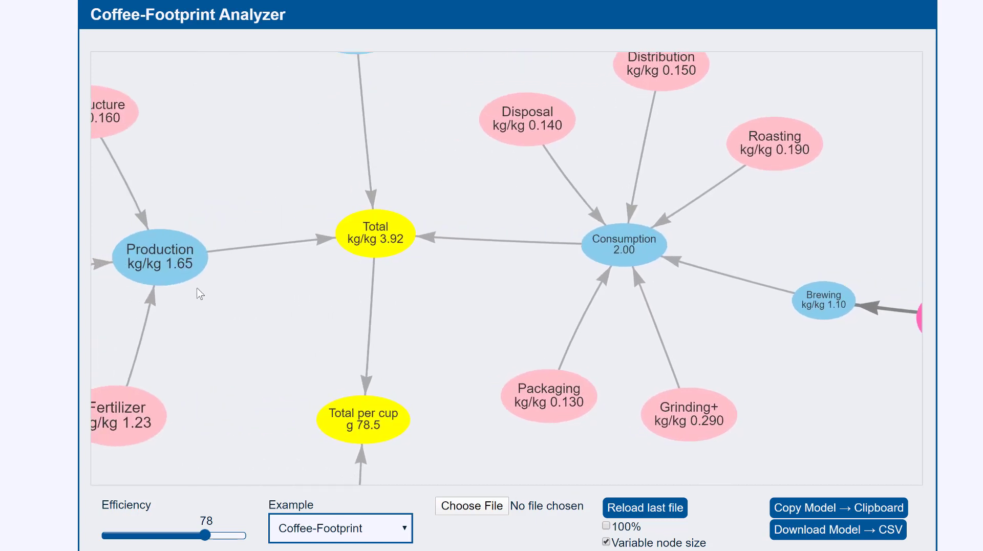
- Copy the whole model to the clipboard and switch to the blank Excel workbook
mouse_move(193, 279)
left_click(804, 509)
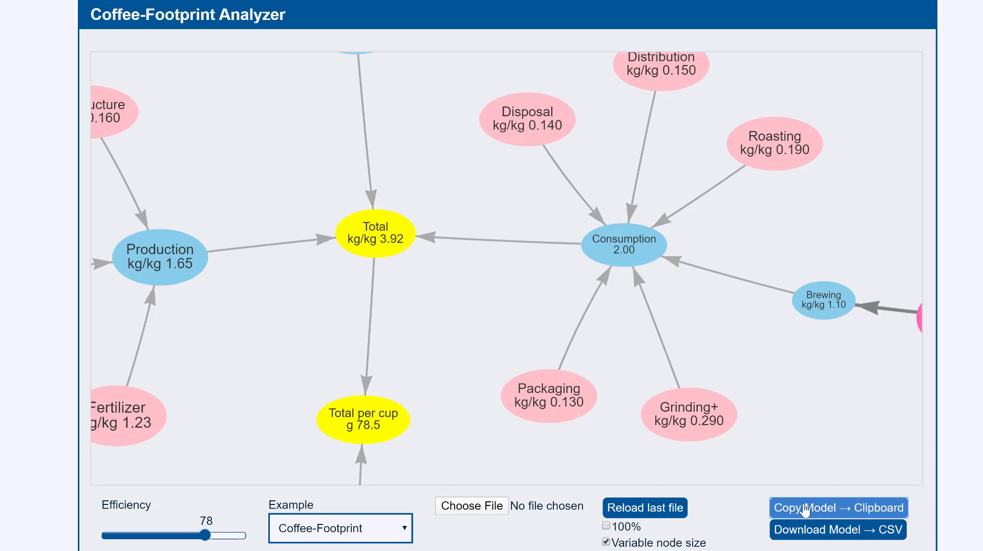
key("alt+Tab")
key("alt+Tab")
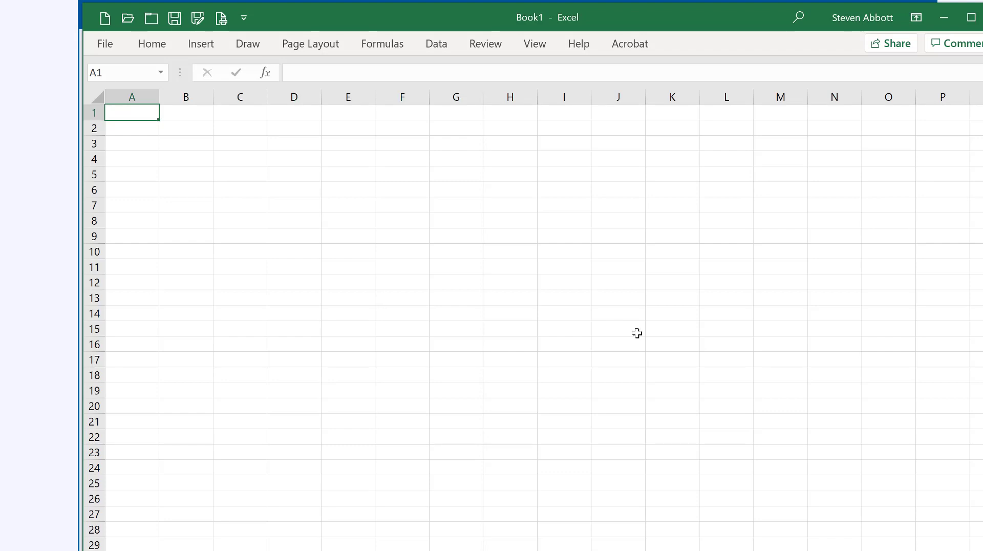
- Paste the model table into A1:M19 of Book1, then return to the footprint analyzer
key("ctrl+v")
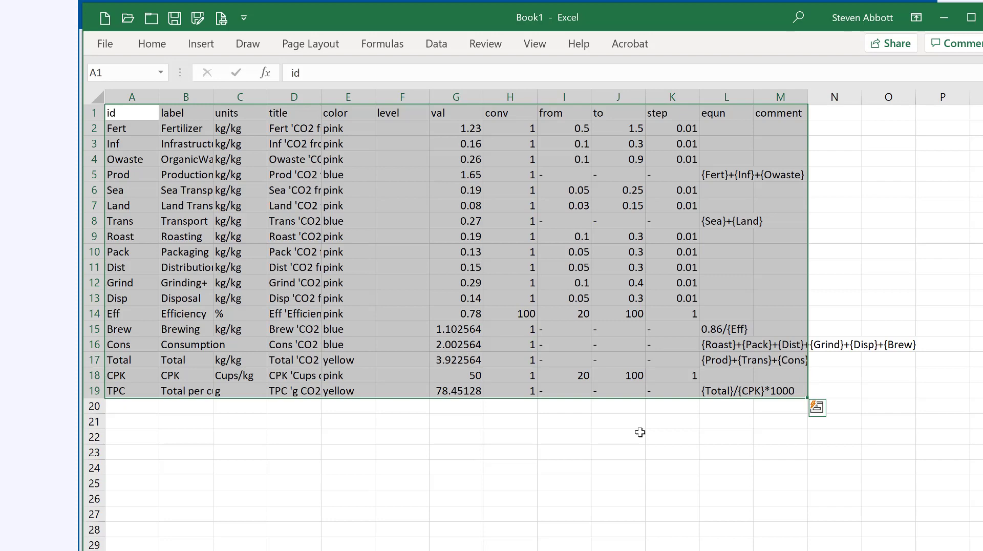
left_click(492, 436)
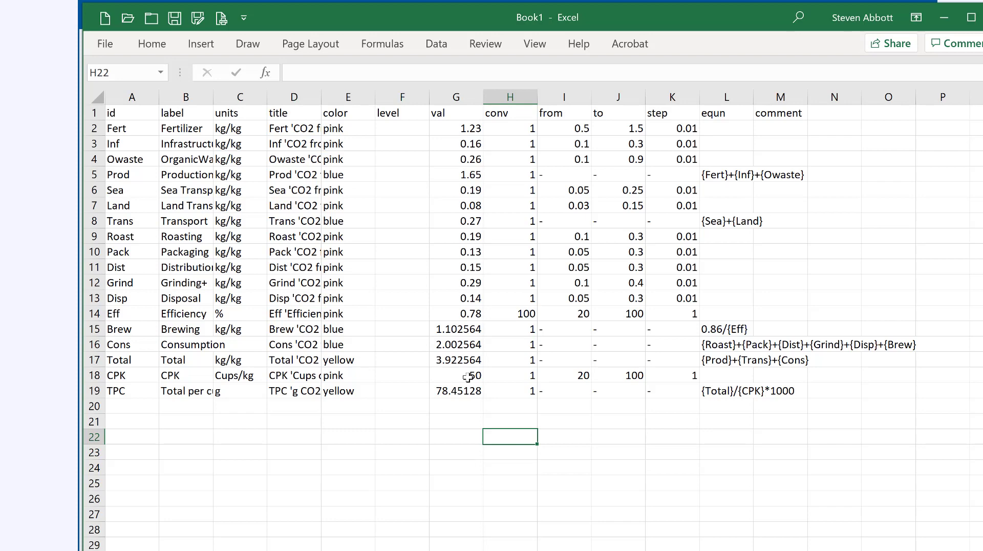
key("alt+Tab")
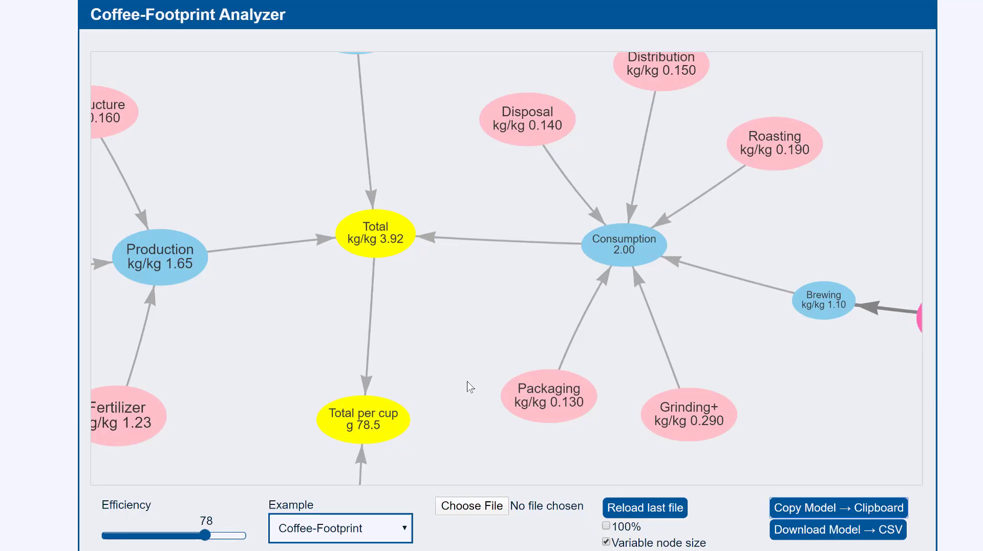
- Zoom out and recentre the graph to show every node from Sea Transport down to CPK
scroll(564, 346, "down", 5)
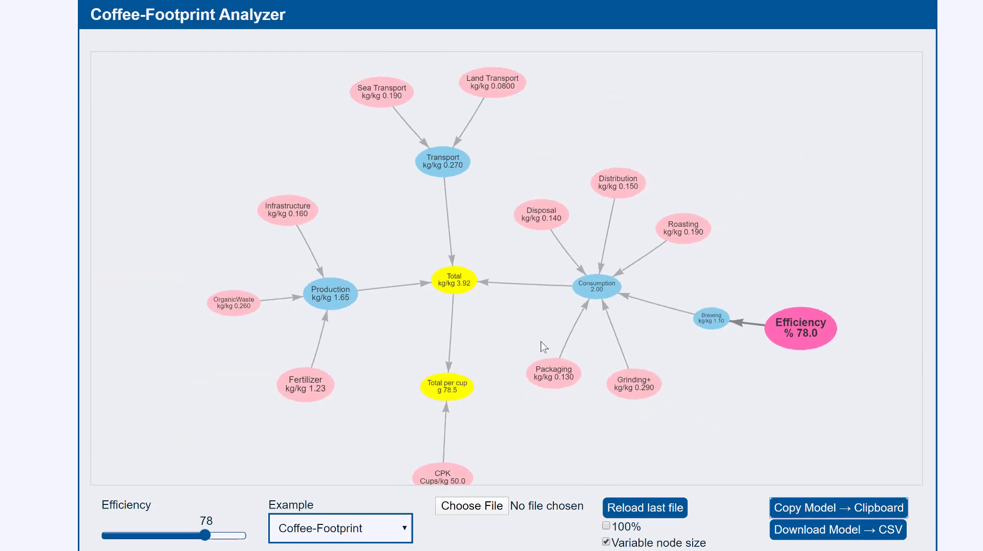
left_click_drag(496, 342, 521, 299)
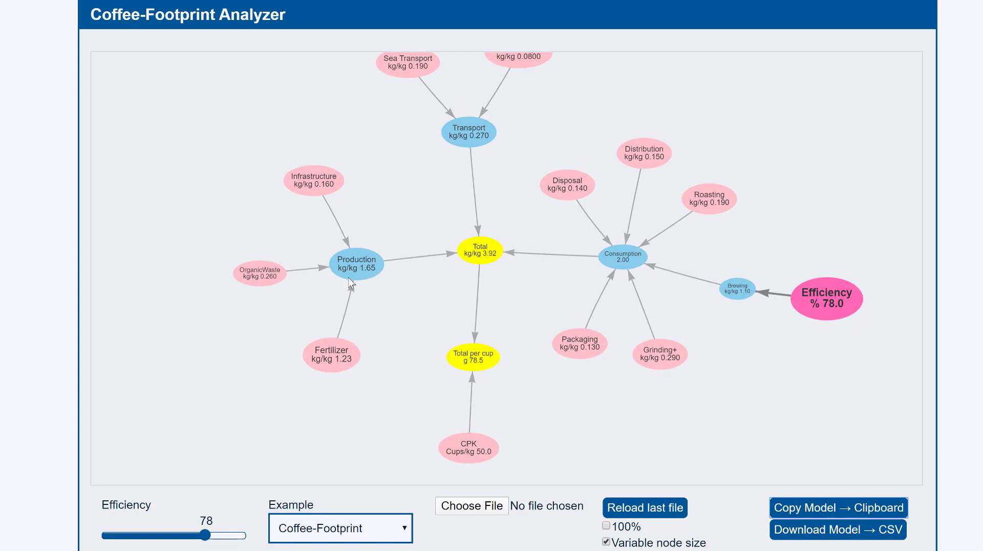
mouse_move(356, 266)
mouse_move(317, 183)
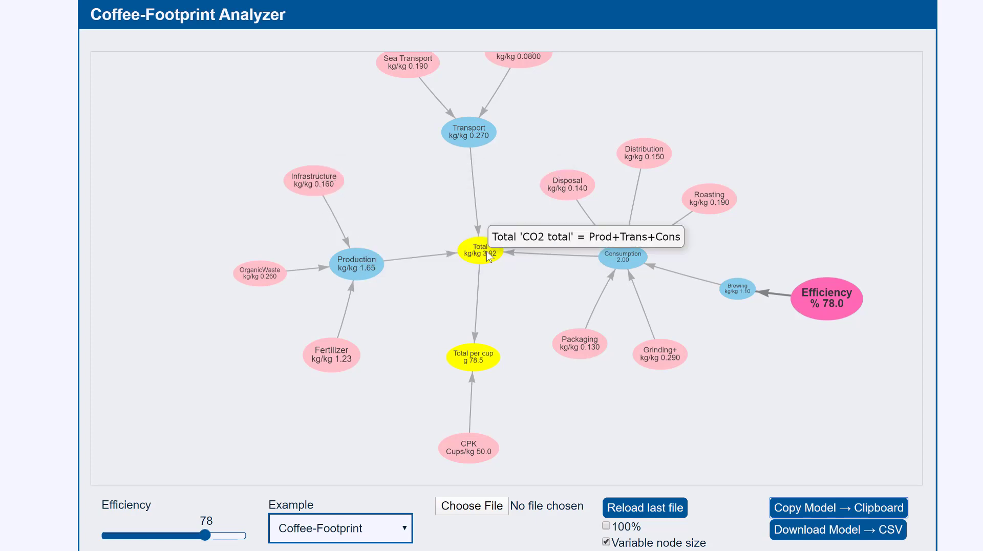